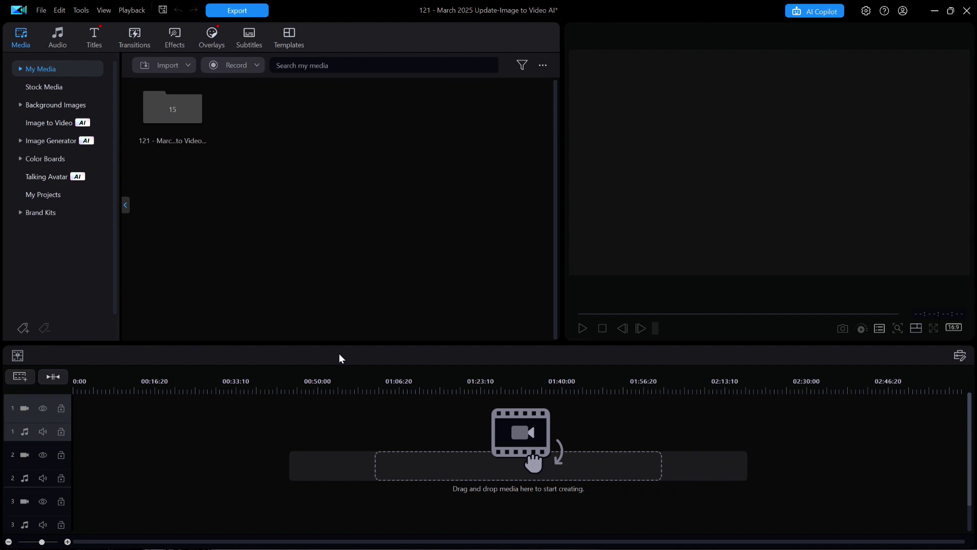
Open the AI Image to Video generator, dismiss its credits notice permanently and choose the High Five template
left_click(49, 124)
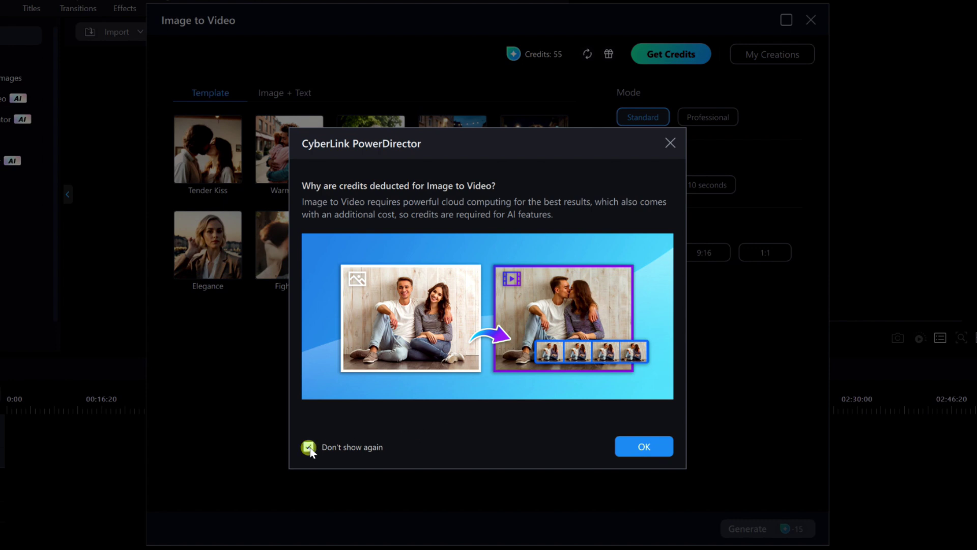
left_click(646, 447)
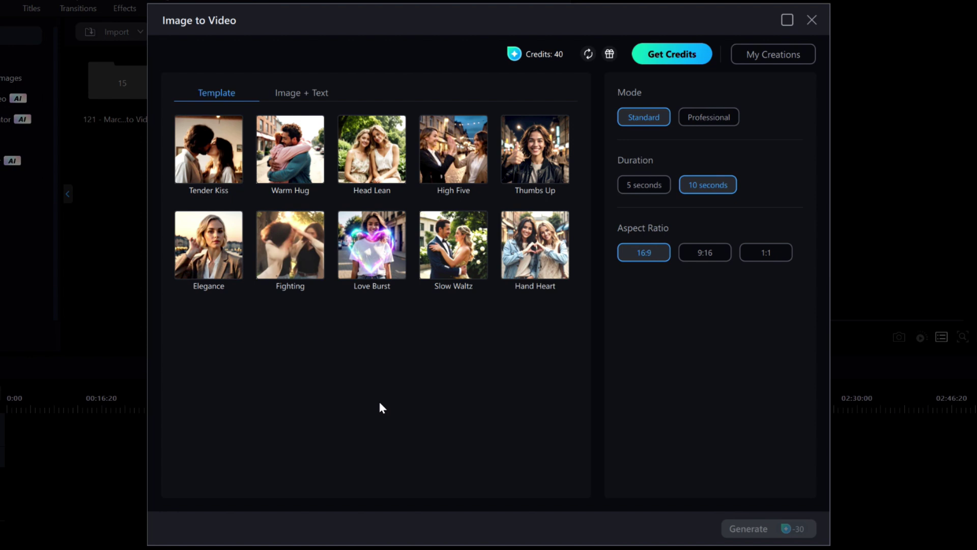
left_click(457, 155)
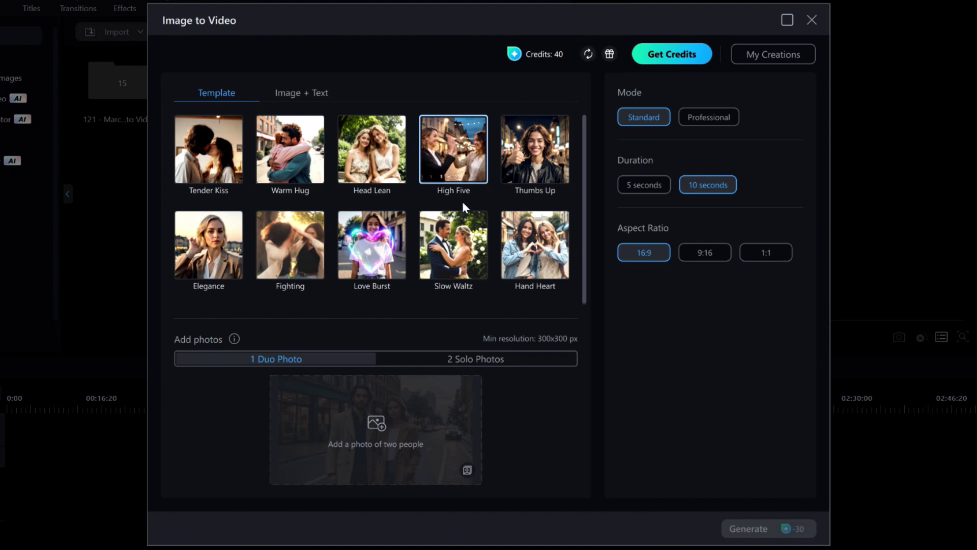
Add the duo photo of the man in a cap beside the man in a blue shirt, suppressing the photo recommendations
left_click(377, 423)
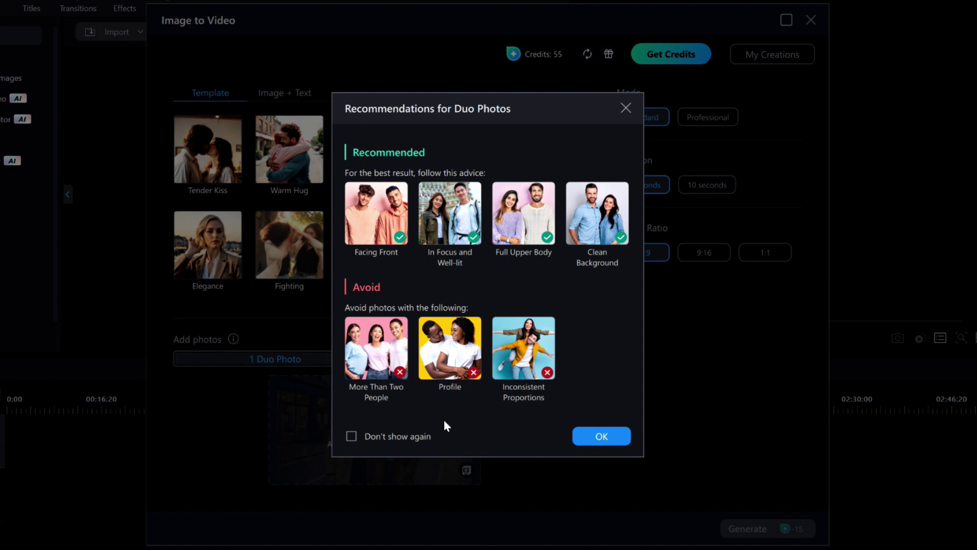
left_click(351, 437)
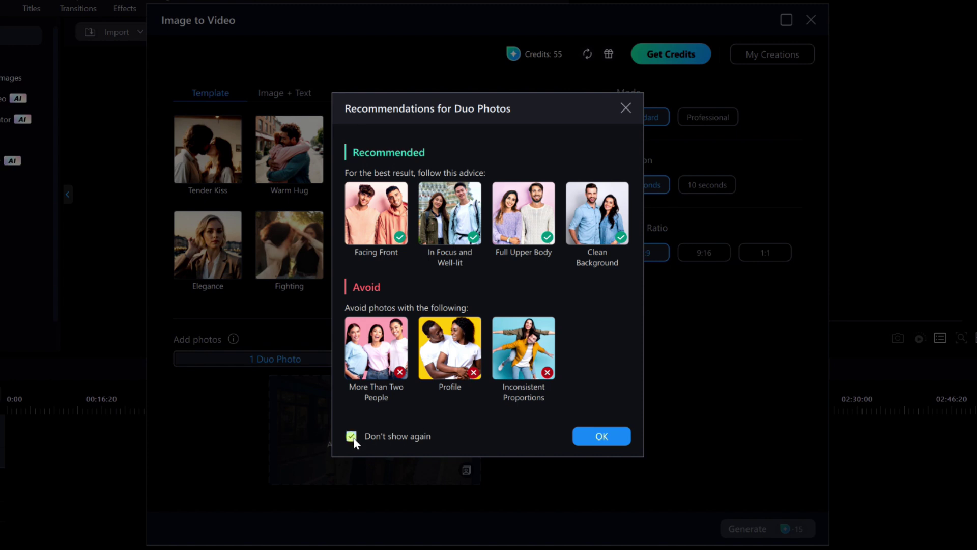
left_click(601, 437)
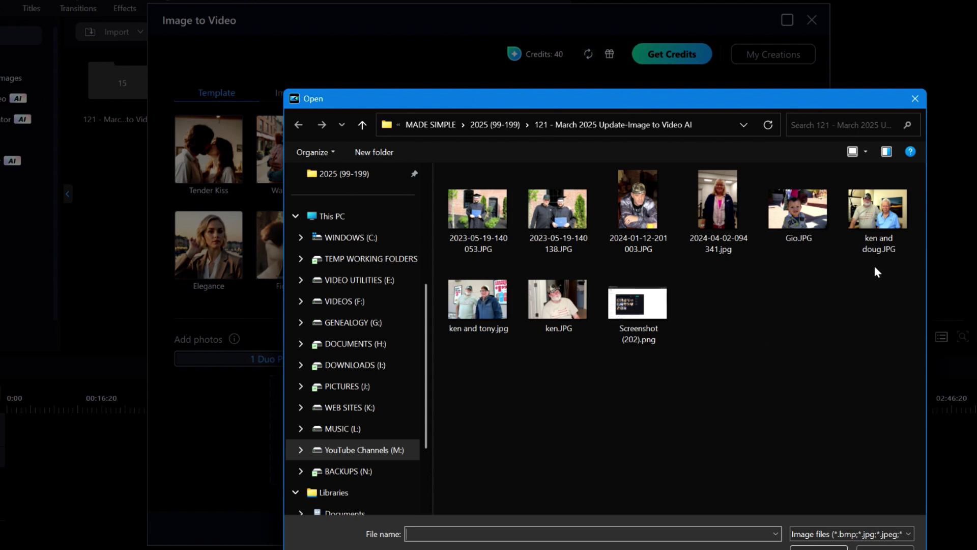
left_click(878, 211)
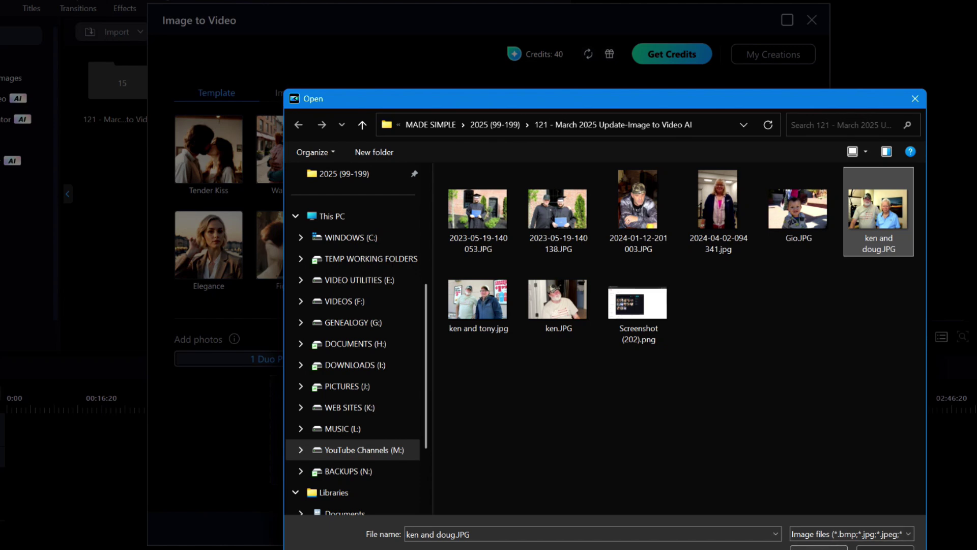
left_click(818, 547)
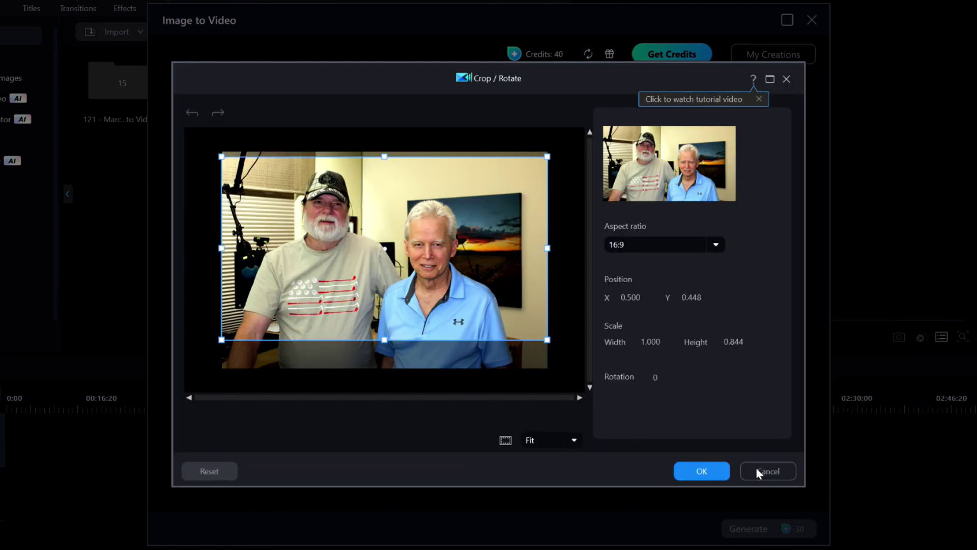
Crop the duo photo at a 16:9 aspect ratio with the crop frame shifted slightly down to Y position 0.464
left_click(716, 246)
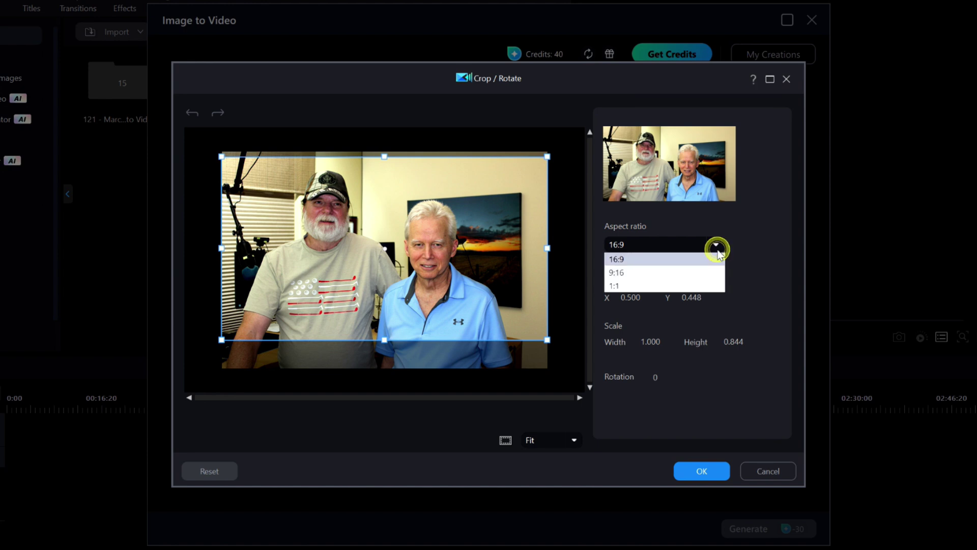
left_click(674, 258)
mouse_move(384, 223)
left_mouse_down()
mouse_move(385, 248)
mouse_move(353, 248)
mouse_move(356, 214)
mouse_move(397, 223)
mouse_move(387, 252)
mouse_move(389, 232)
left_mouse_up()
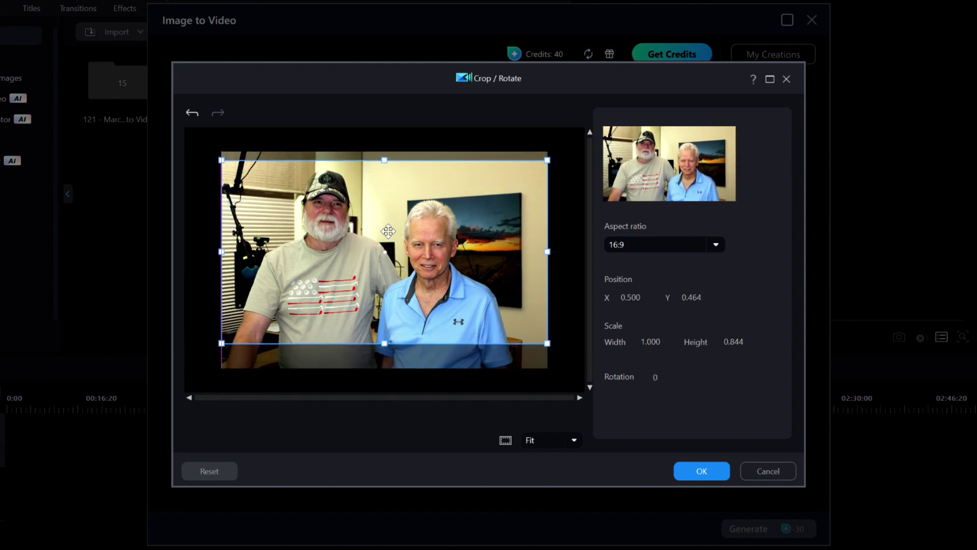
left_click(704, 476)
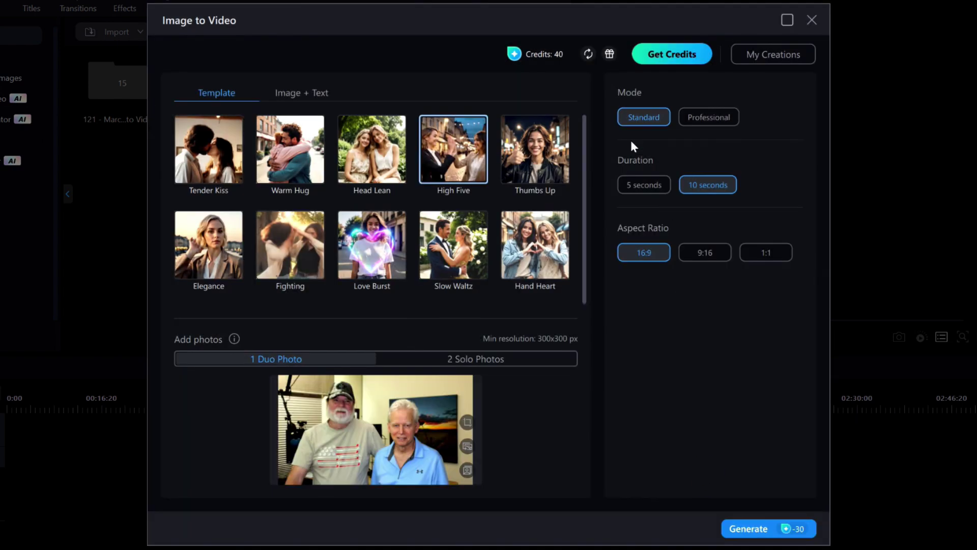
Try the mode and duration options, settling on Standard mode and a duration of 5 seconds
left_click(637, 182)
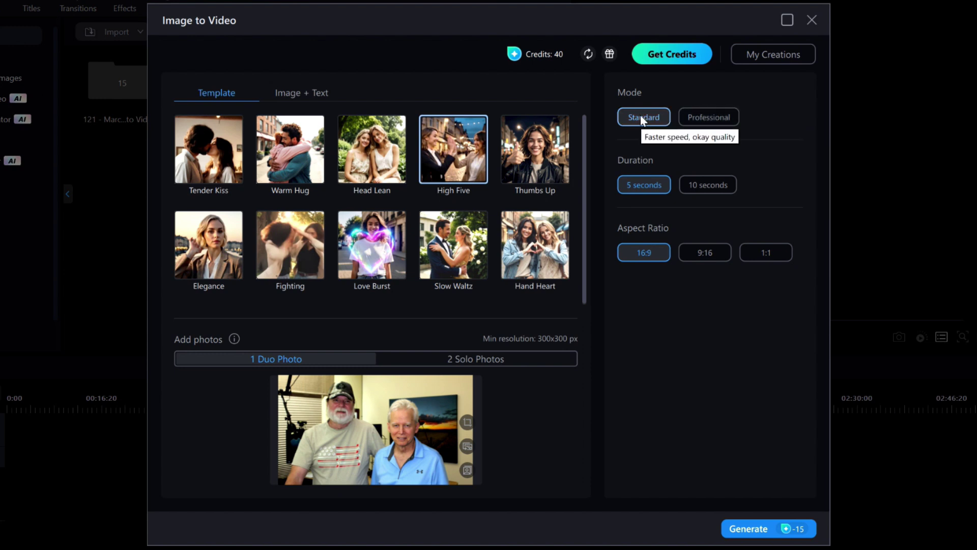
left_click(698, 114)
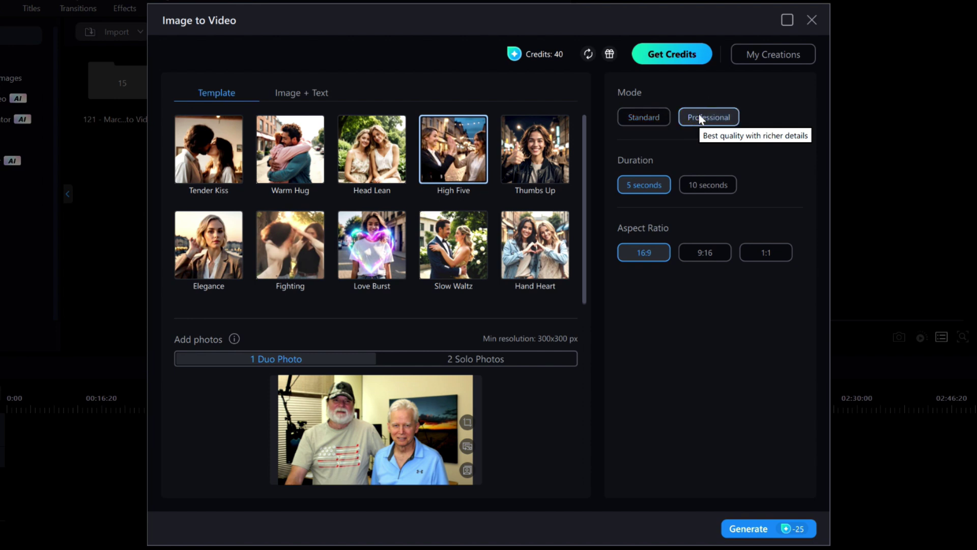
left_click(656, 118)
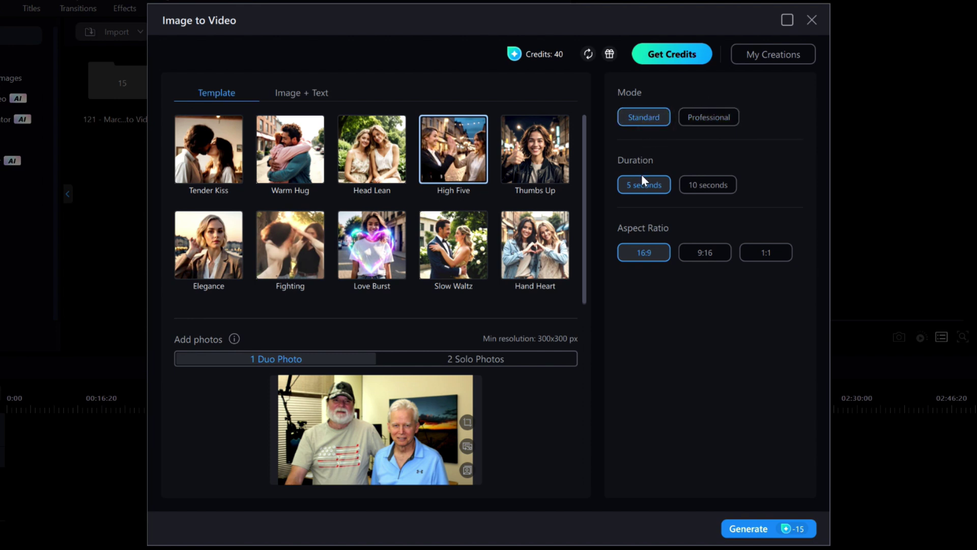
left_click(711, 184)
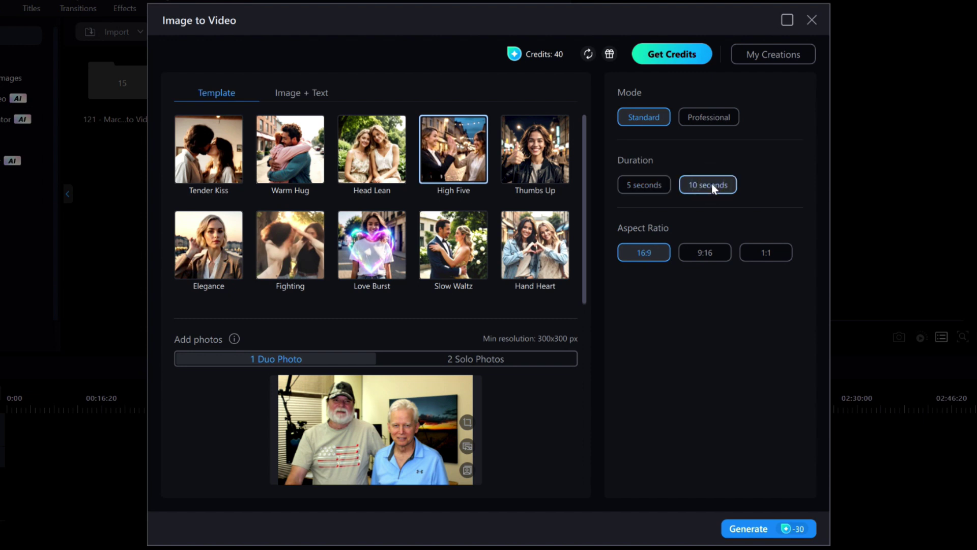
left_click(652, 186)
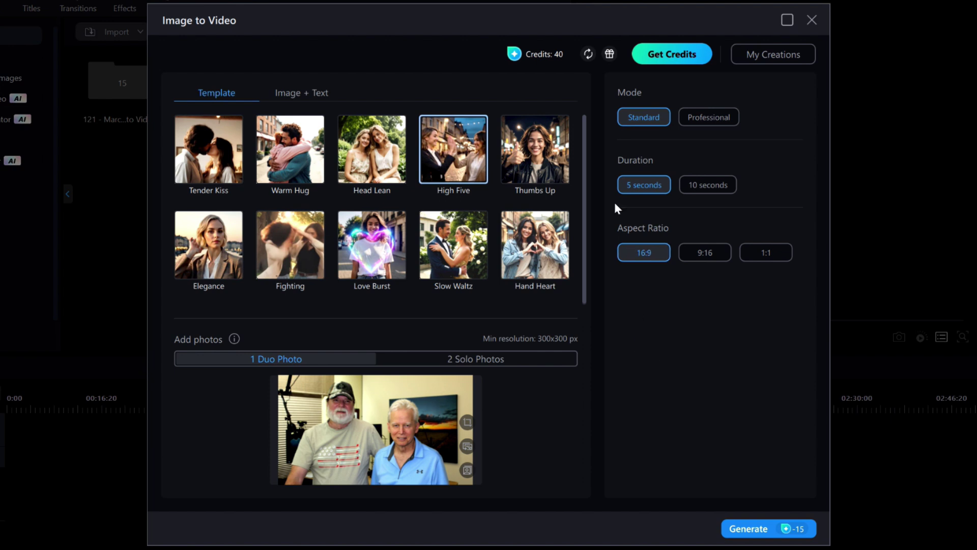
Check for free daily credits, and generate the High Five video from the duo photo
left_click(605, 60)
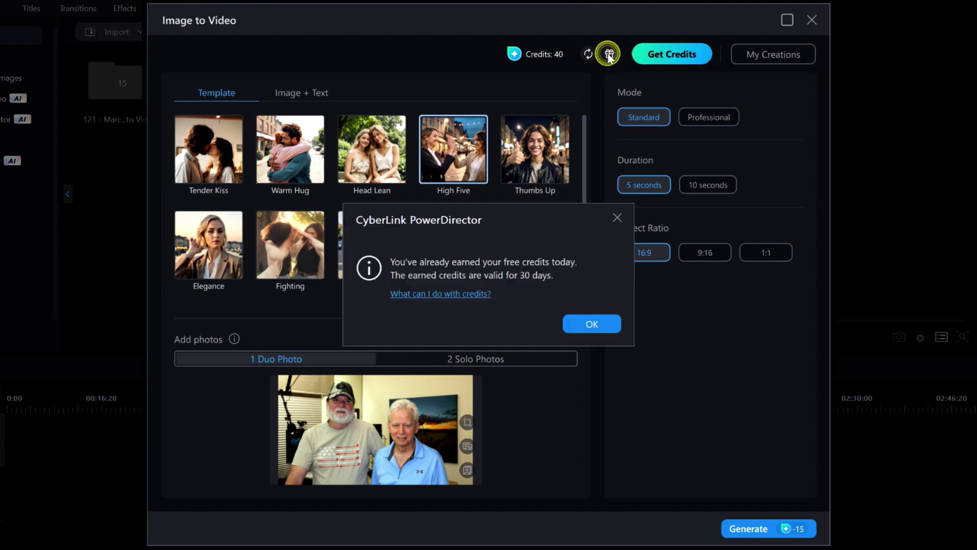
left_click(594, 322)
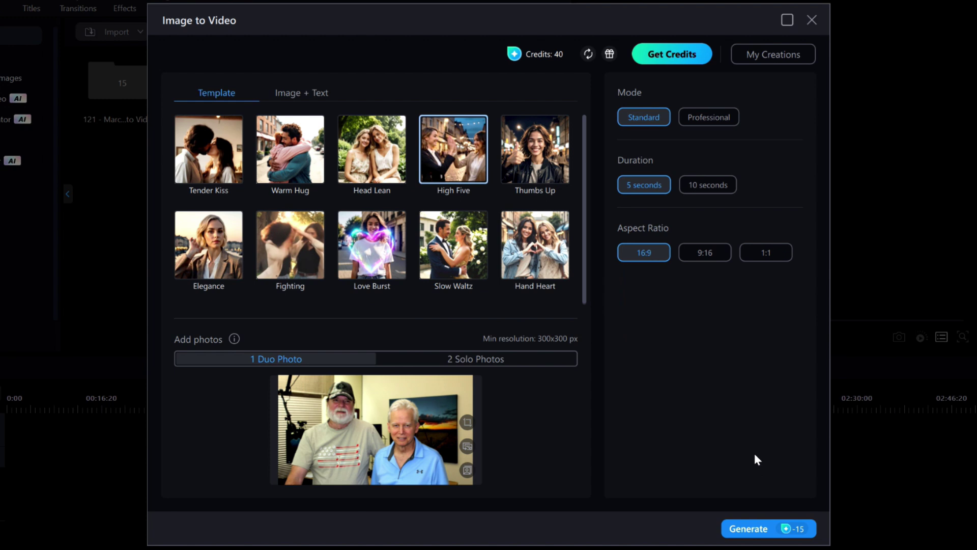
left_click(745, 526)
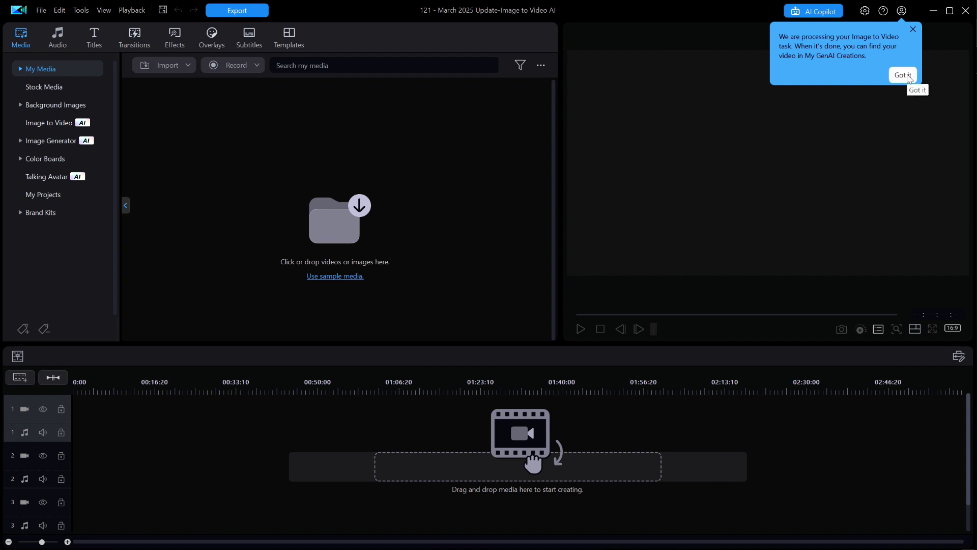
left_click(904, 76)
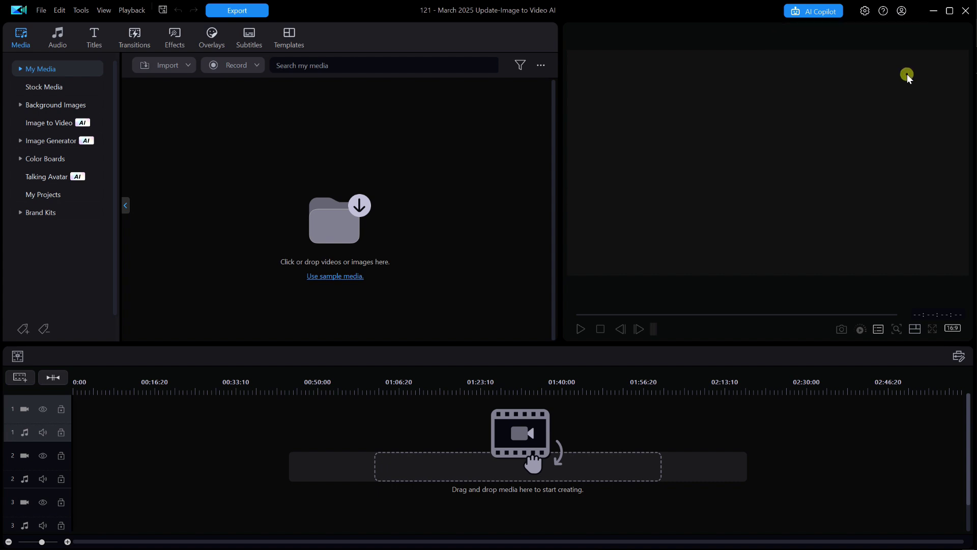
Open the Image to Video collection in My GenAI Creations
left_click(902, 13)
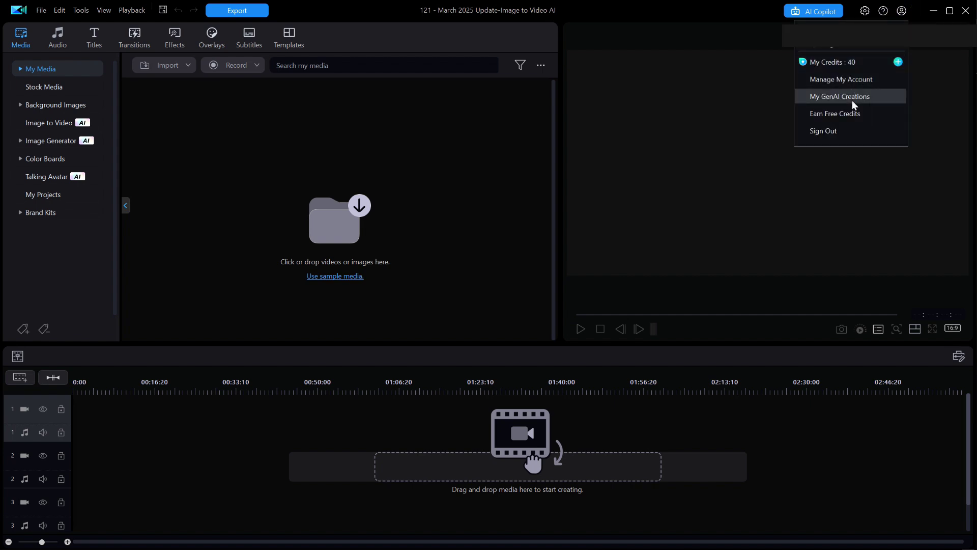
left_click(857, 96)
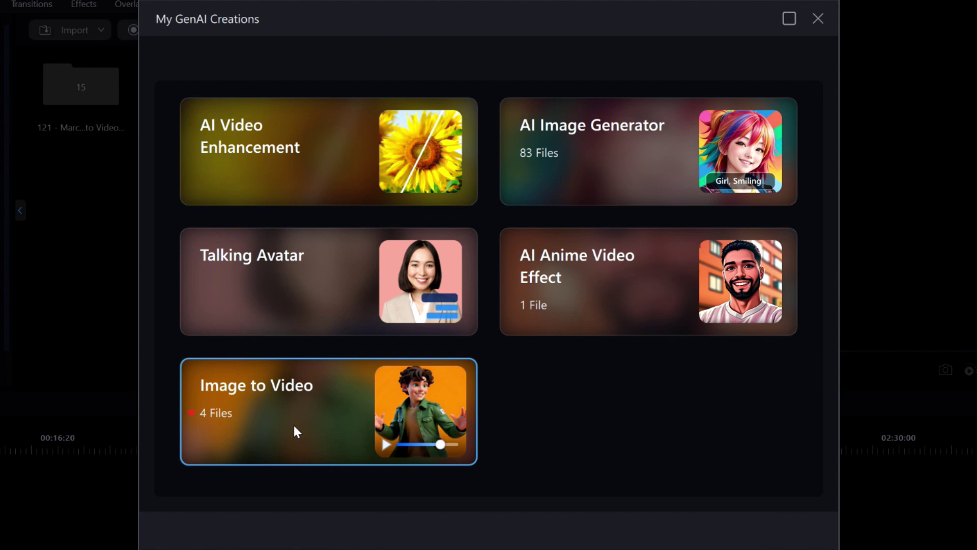
left_click(295, 425)
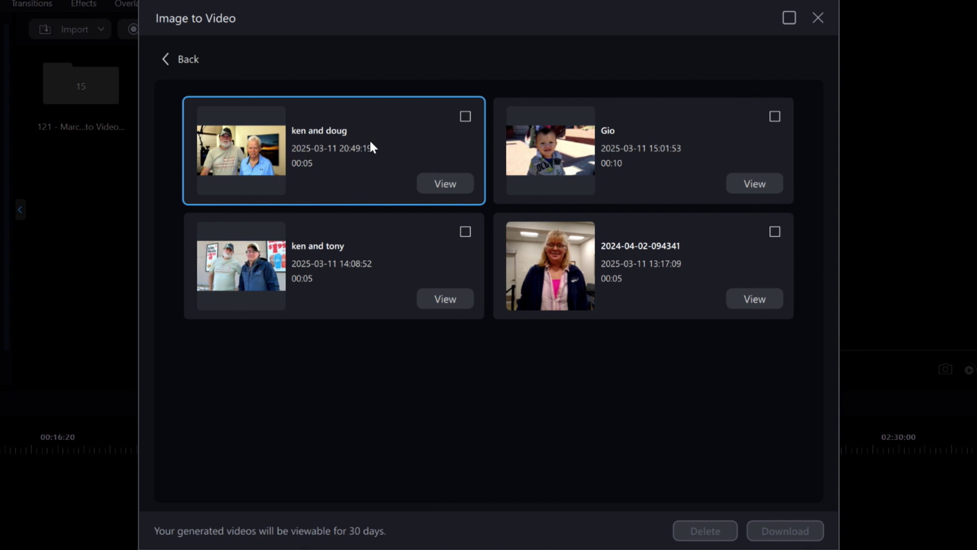
Download the newly generated duo video into the project folder "121 - March 2025 Update-Image to Video AI"
left_click(465, 116)
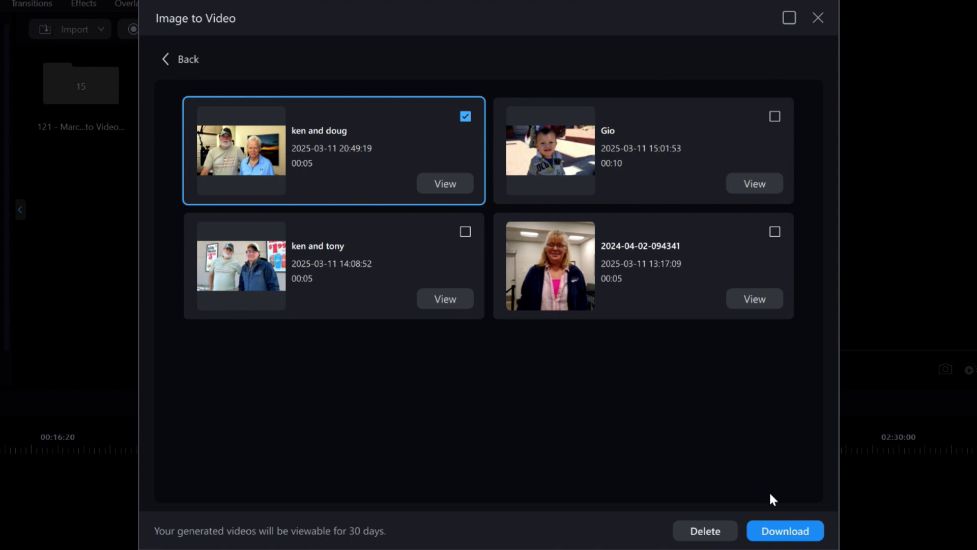
left_click(797, 527)
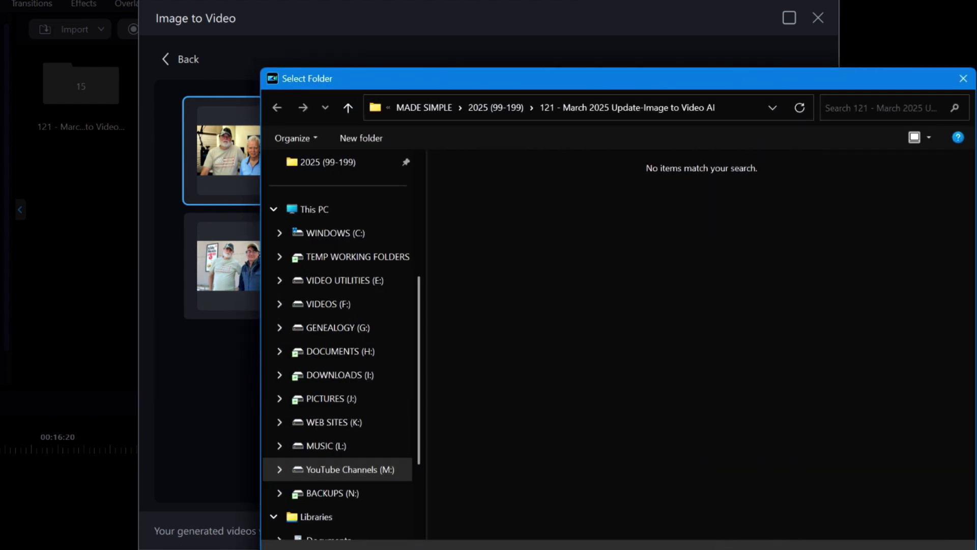
key("Return")
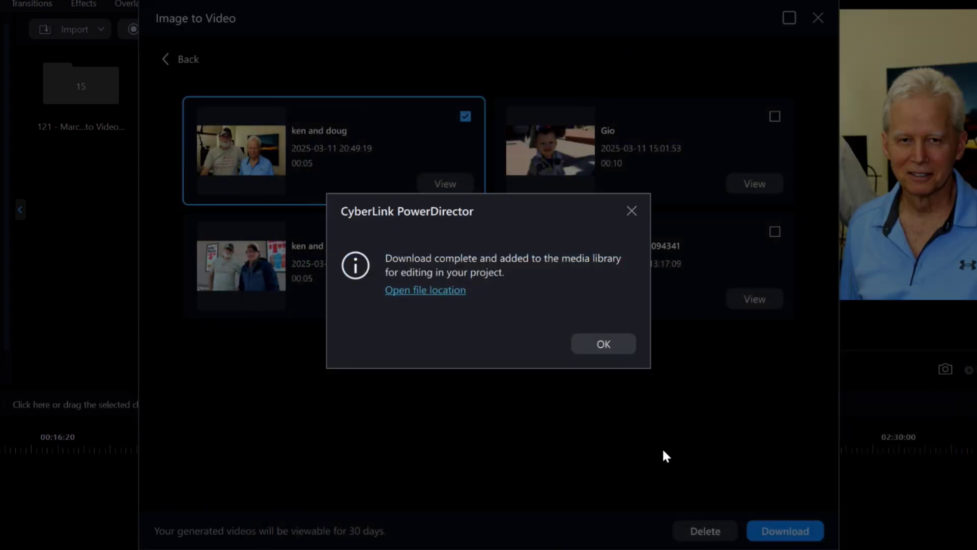
left_click(612, 346)
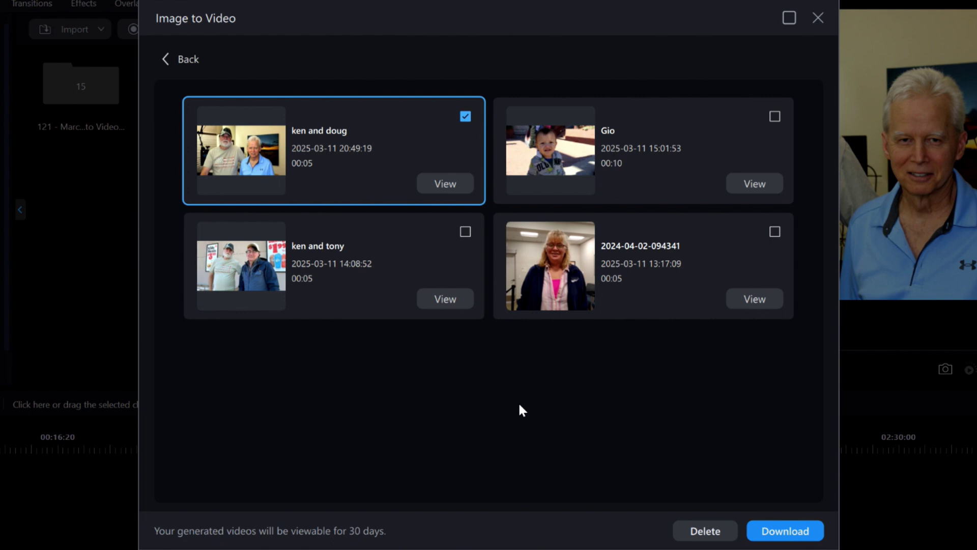
Play back the generated duo video, and place the downloaded clip at the start of video track 1
left_click(443, 187)
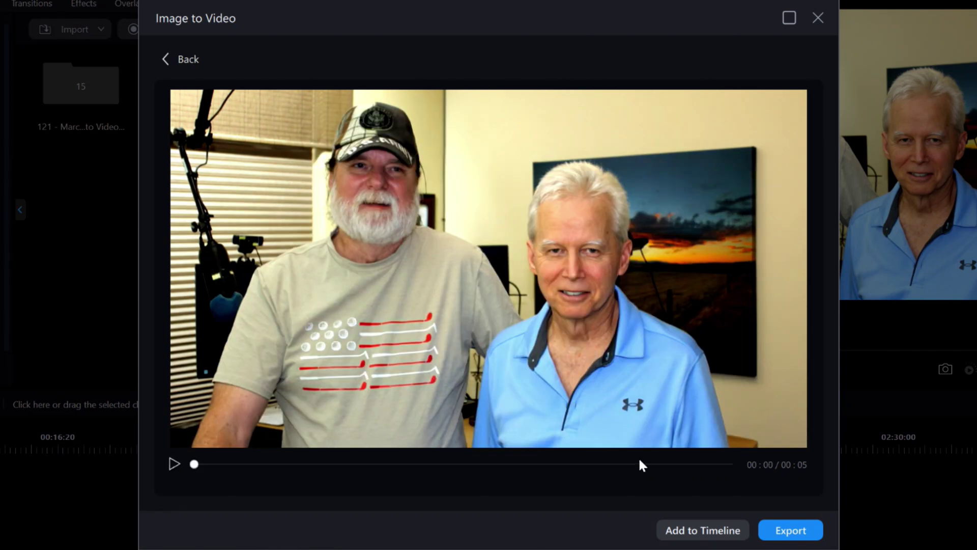
left_click(172, 462)
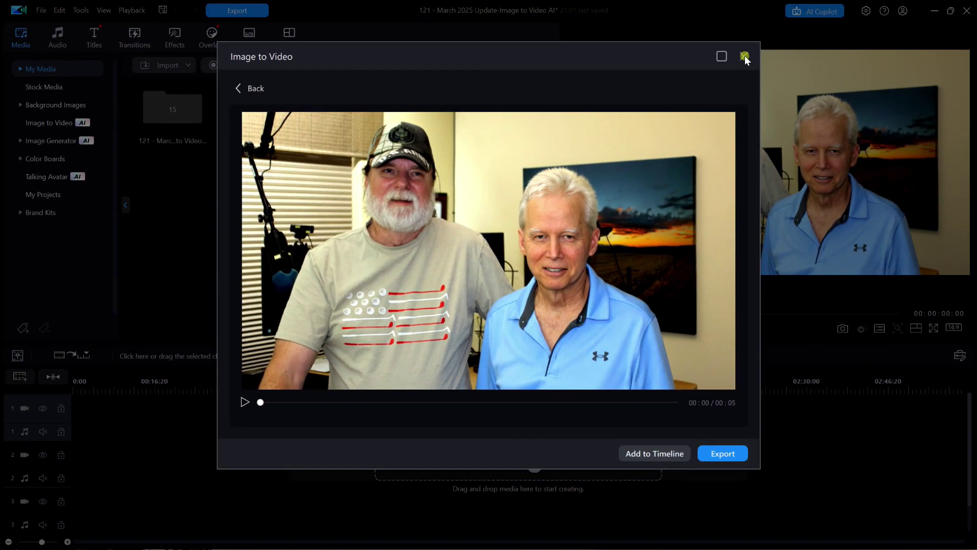
left_click(818, 18)
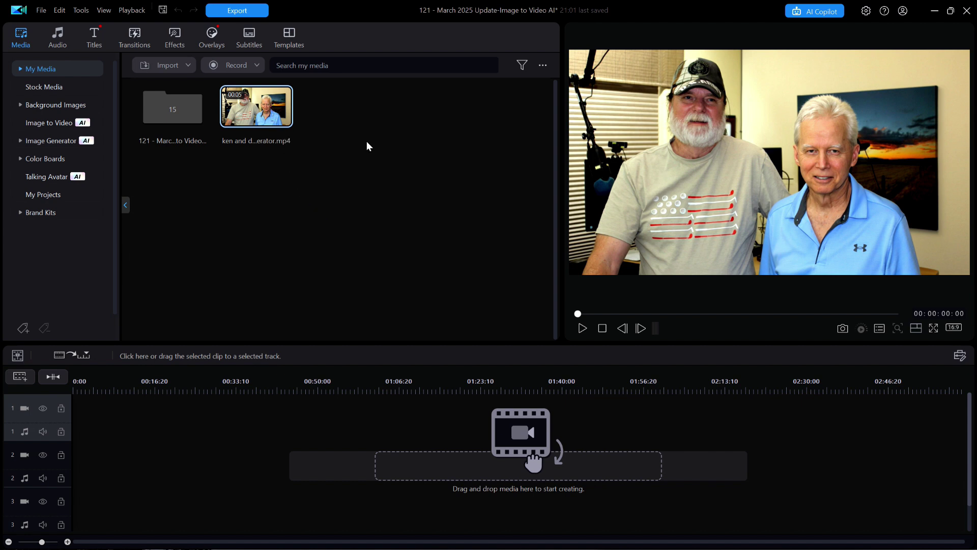
left_click_drag(259, 108, 74, 415)
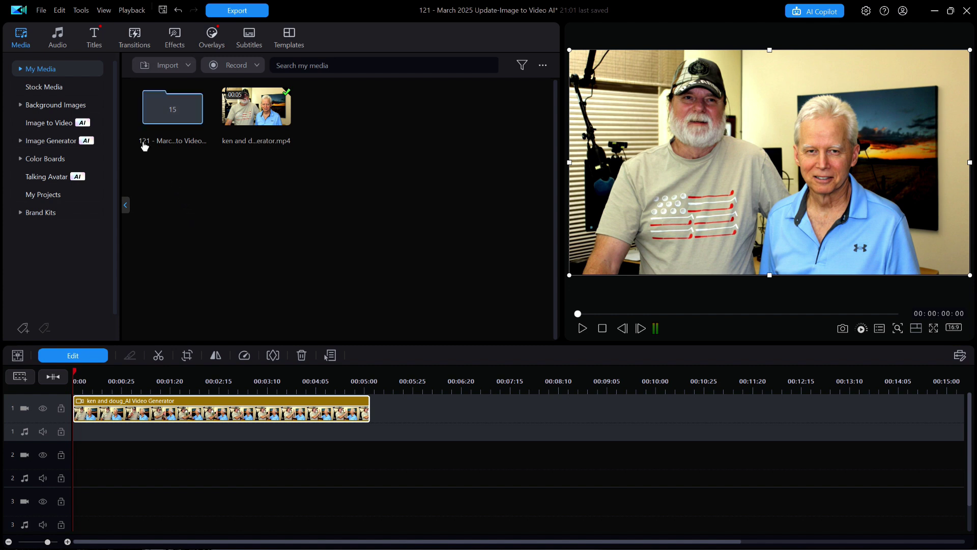
Load the young boy's photo into the Image + Text option of Image to Video, with its 16:9 crop frame lowered to Y 0.539
left_click(49, 124)
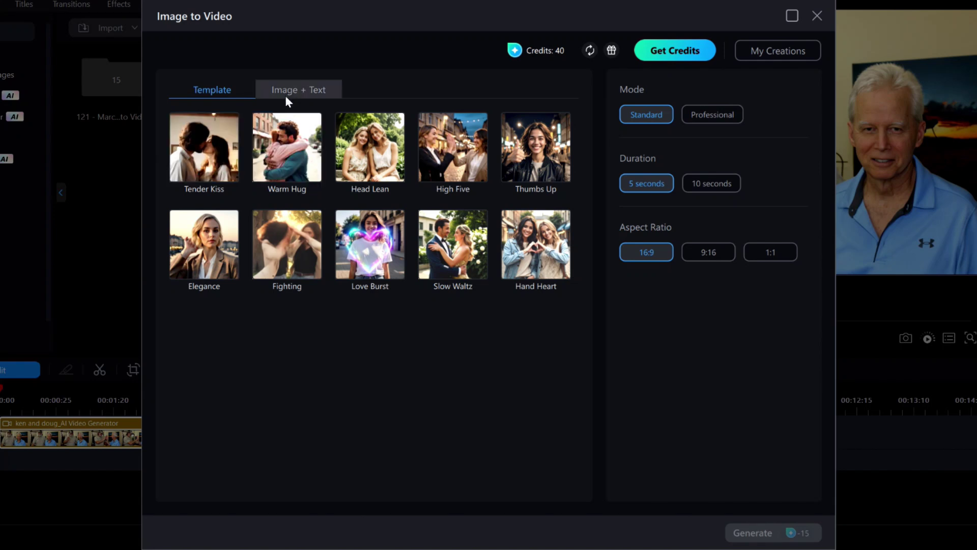
left_click(290, 90)
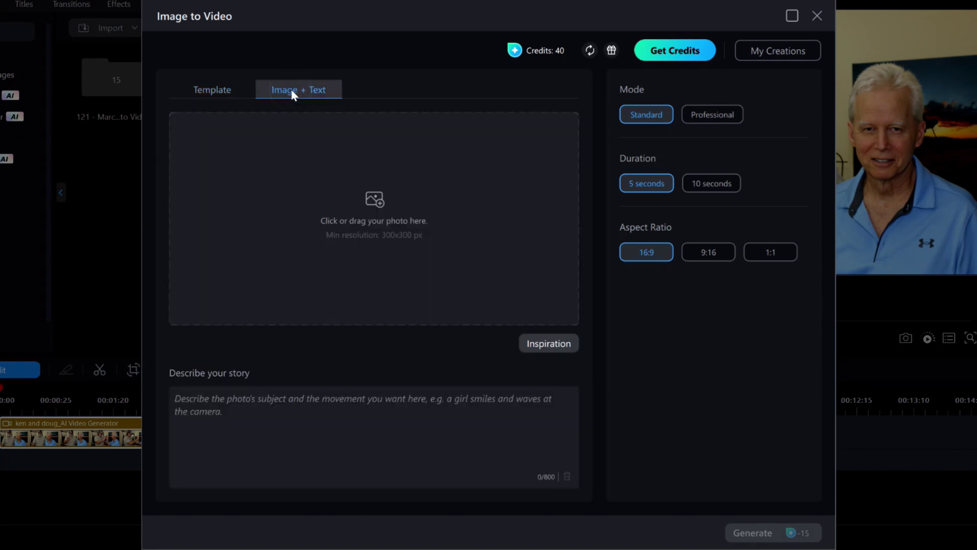
left_click(385, 208)
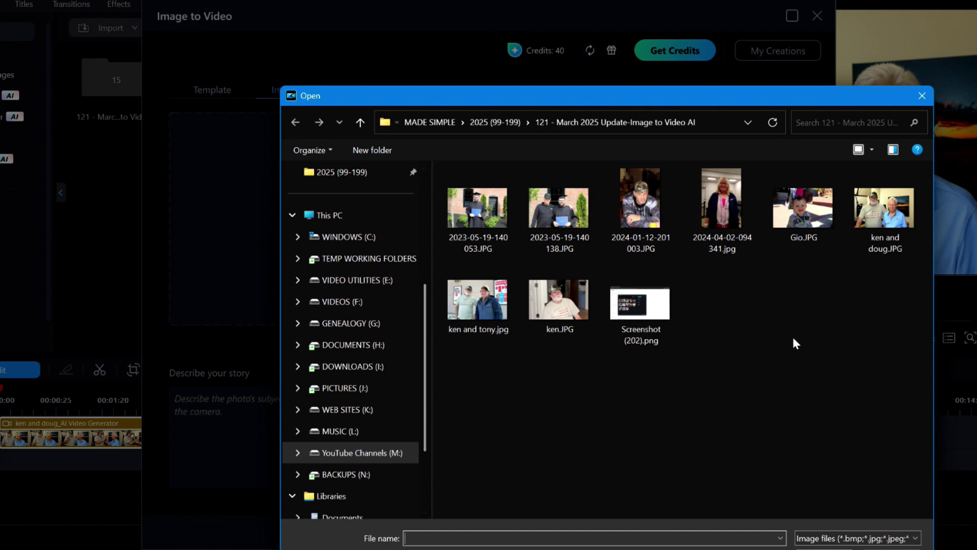
left_click(801, 215)
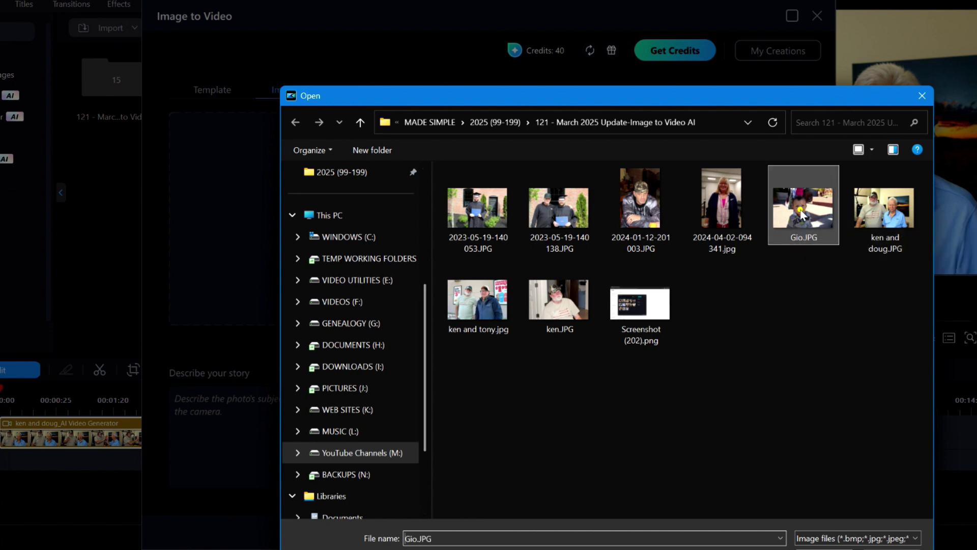
left_click(823, 548)
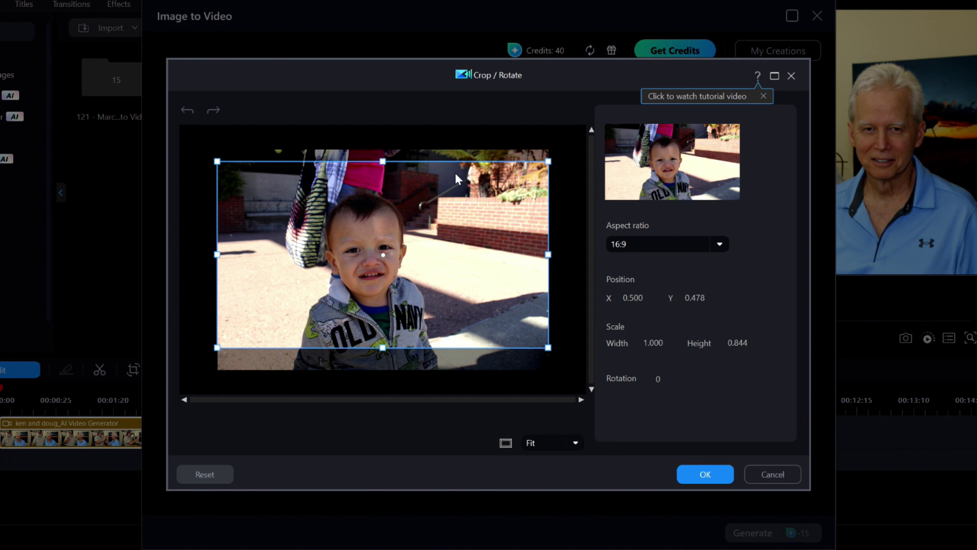
left_click_drag(444, 181, 444, 195)
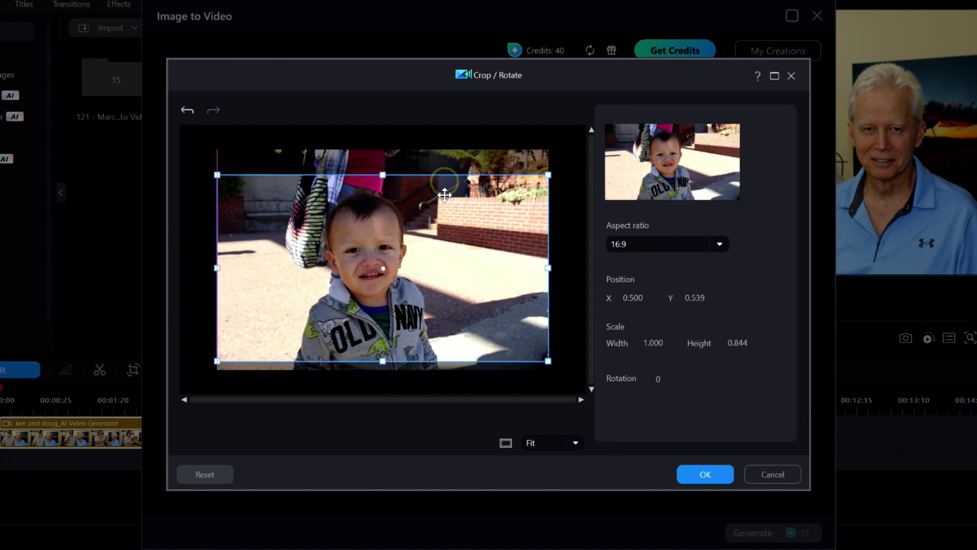
left_click(717, 477)
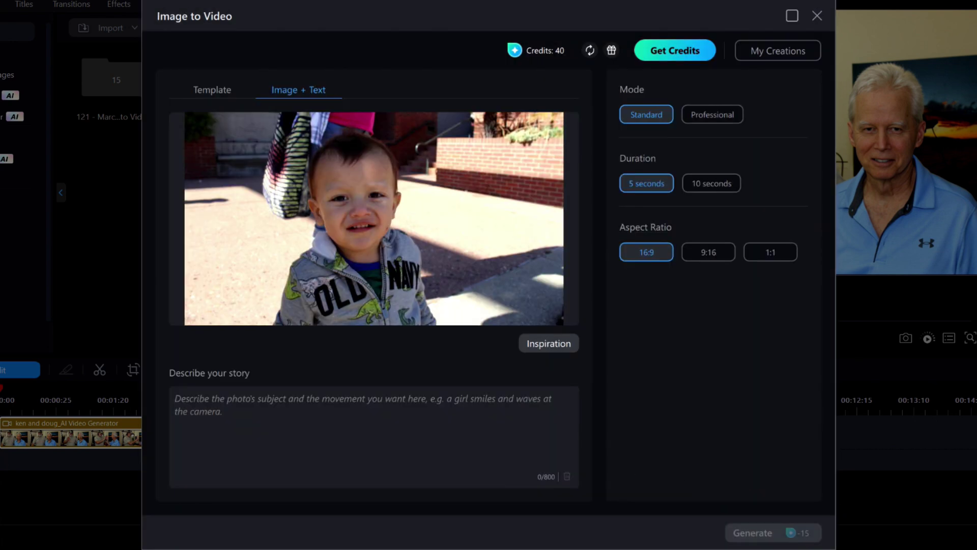
Enter the story "A young boy, turns to the left, and then back at the camera, smiles, and waves hello", choose 10 seconds, and close without generating
left_click(253, 411)
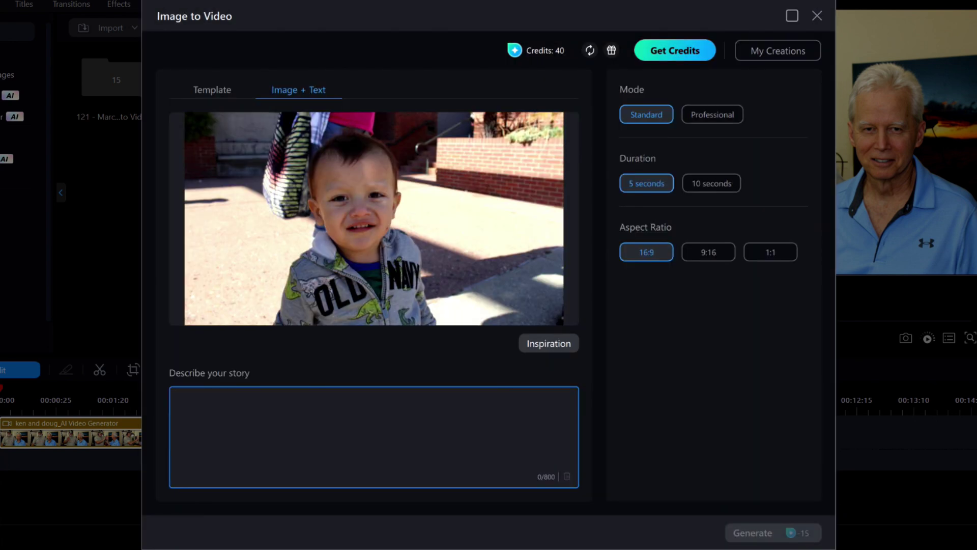
type("A young boy, turns to the left, and then back at the camera, smiles, and waves hello")
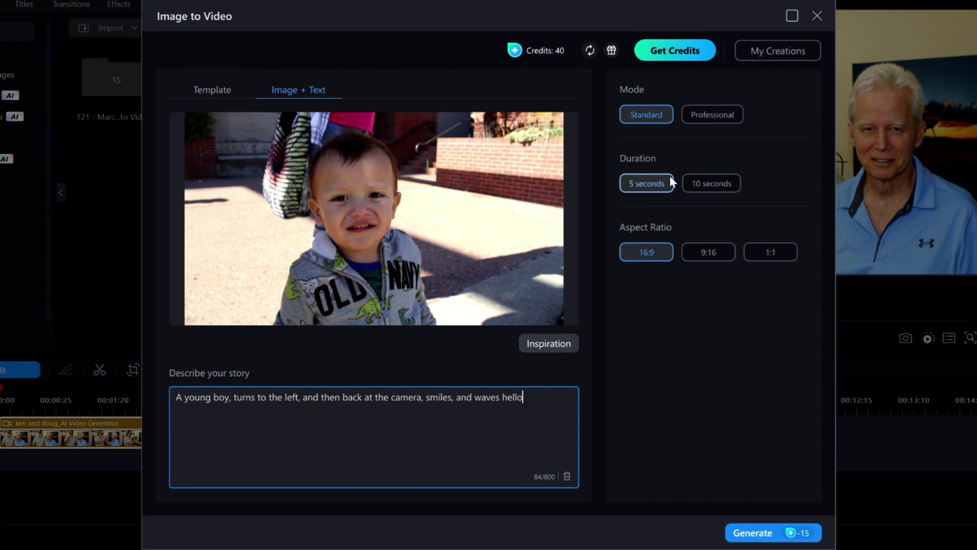
left_click(710, 186)
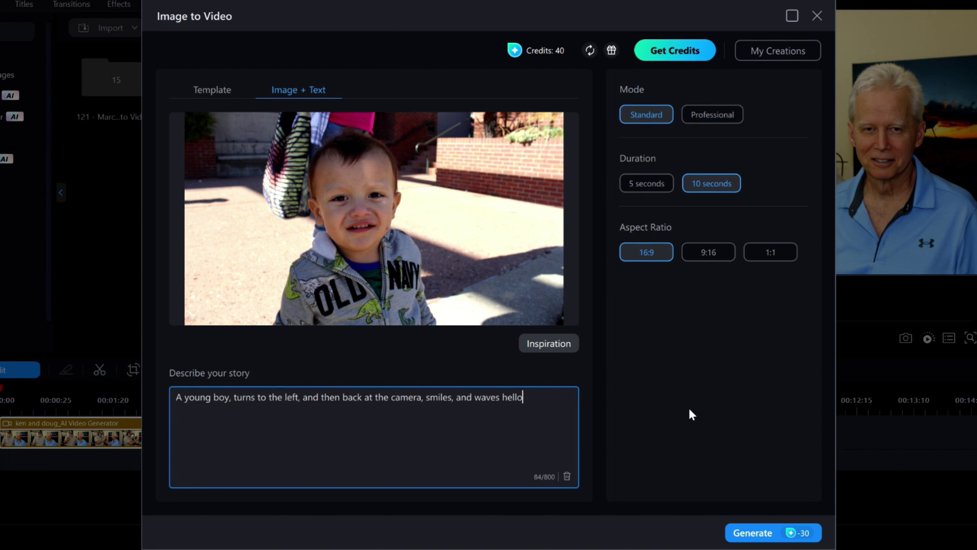
left_click(817, 17)
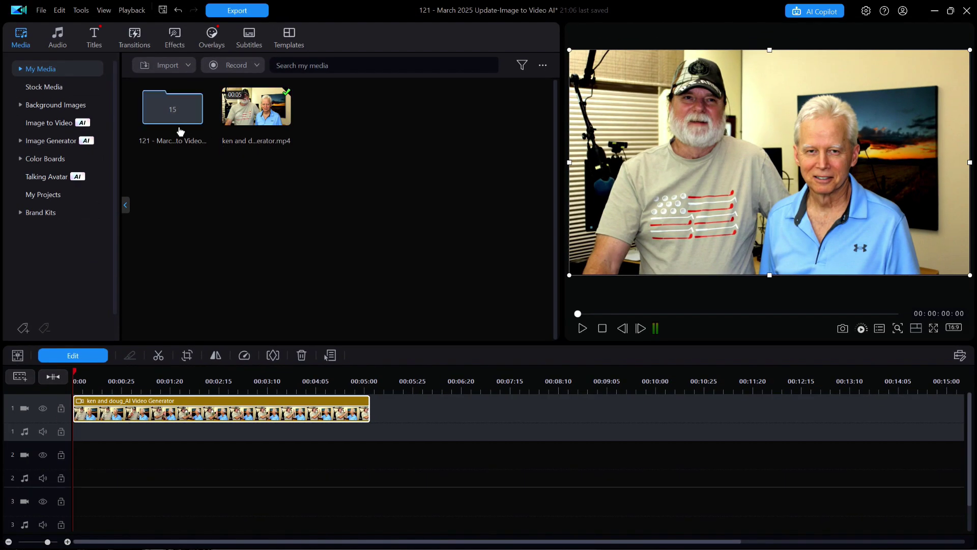
Place the young boy's photo and his AI-generated video from the project folder on video track 1, after the duo clip
left_click(176, 114)
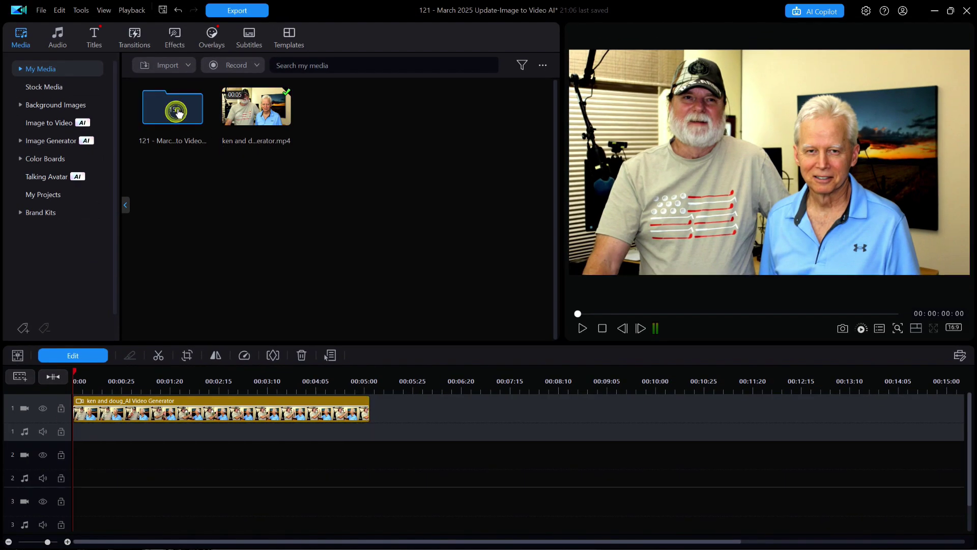
double_click(181, 109)
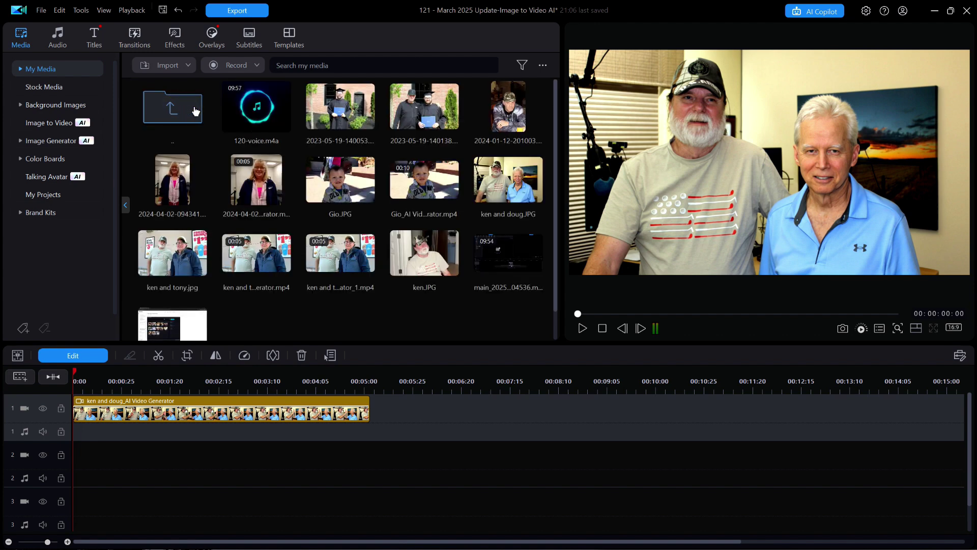
left_click(342, 190)
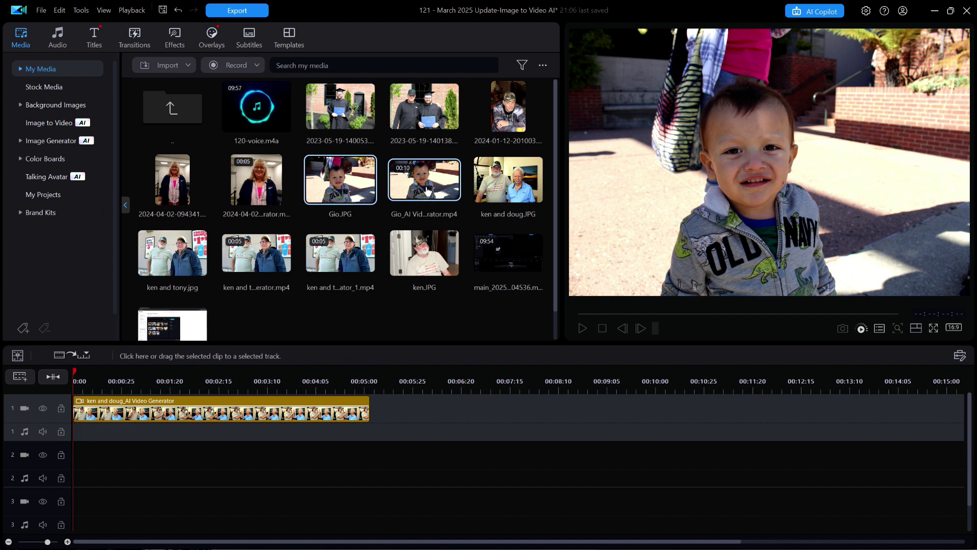
left_click_drag(345, 185, 400, 407)
scroll(593, 377, "down", 3)
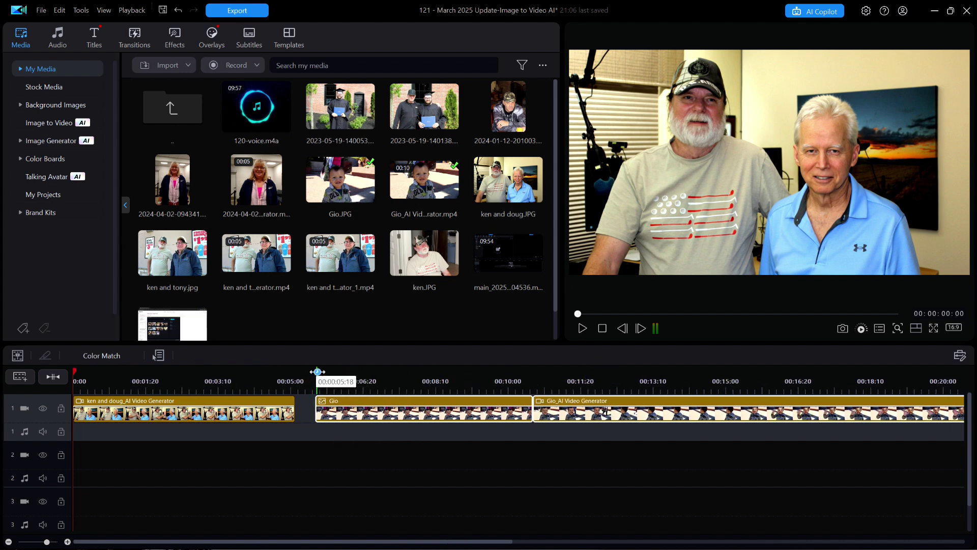
Play back the boy's photo and AI-generated video from the photo's start, and replay the generated video from its beginning
left_click(317, 374)
left_click(542, 452)
key("space")
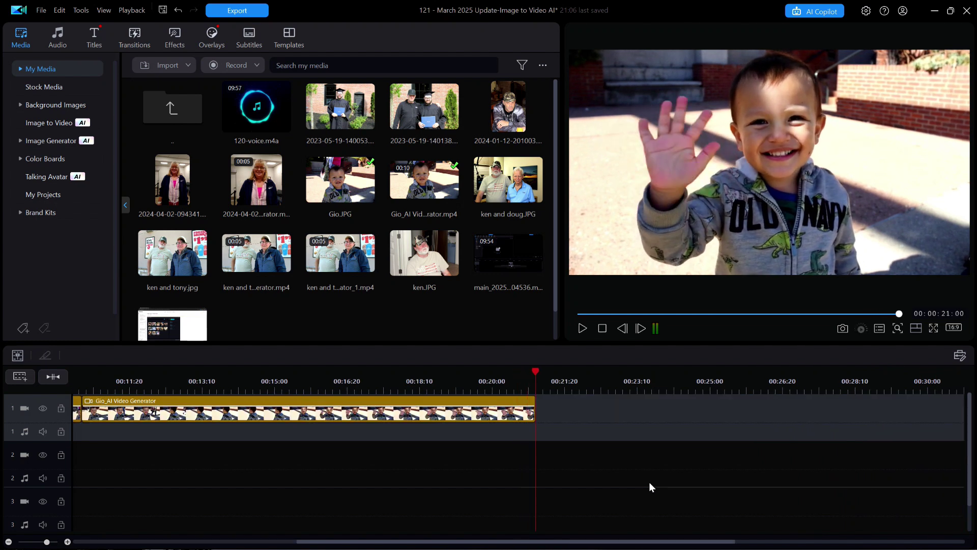
key("Home")
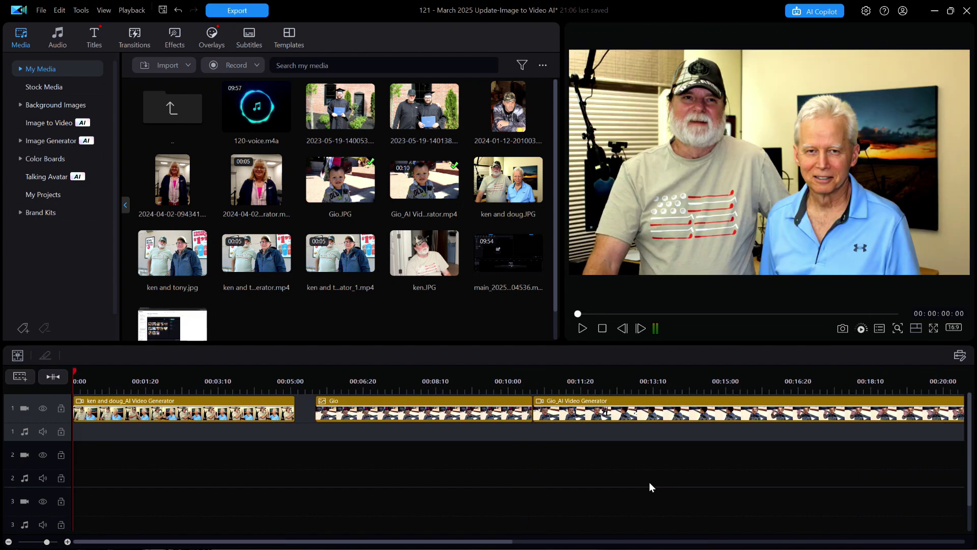
left_click(539, 384)
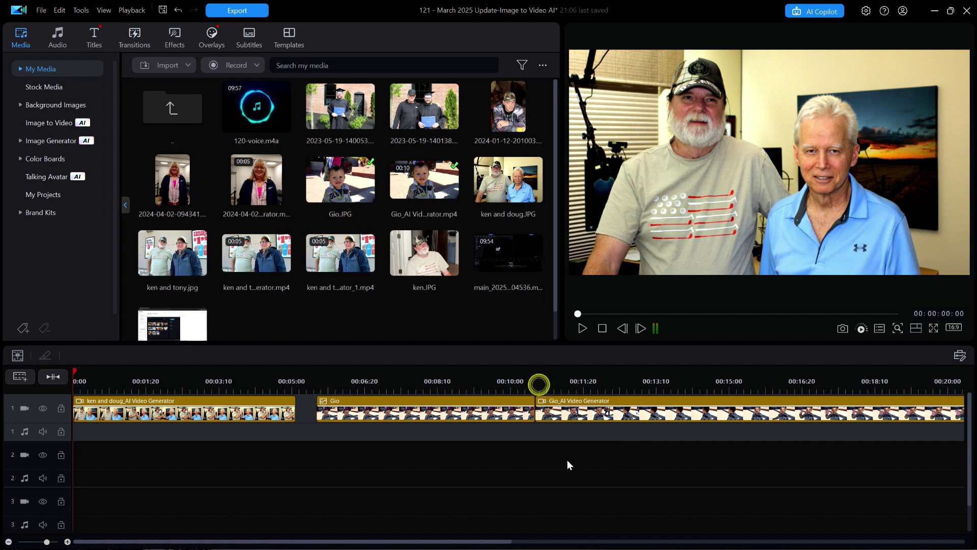
left_click(539, 386)
key("space")
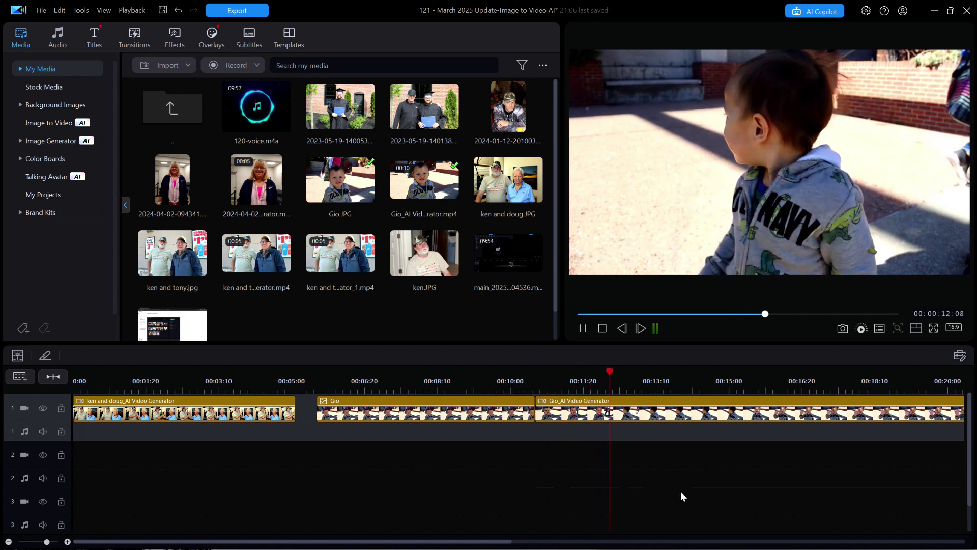